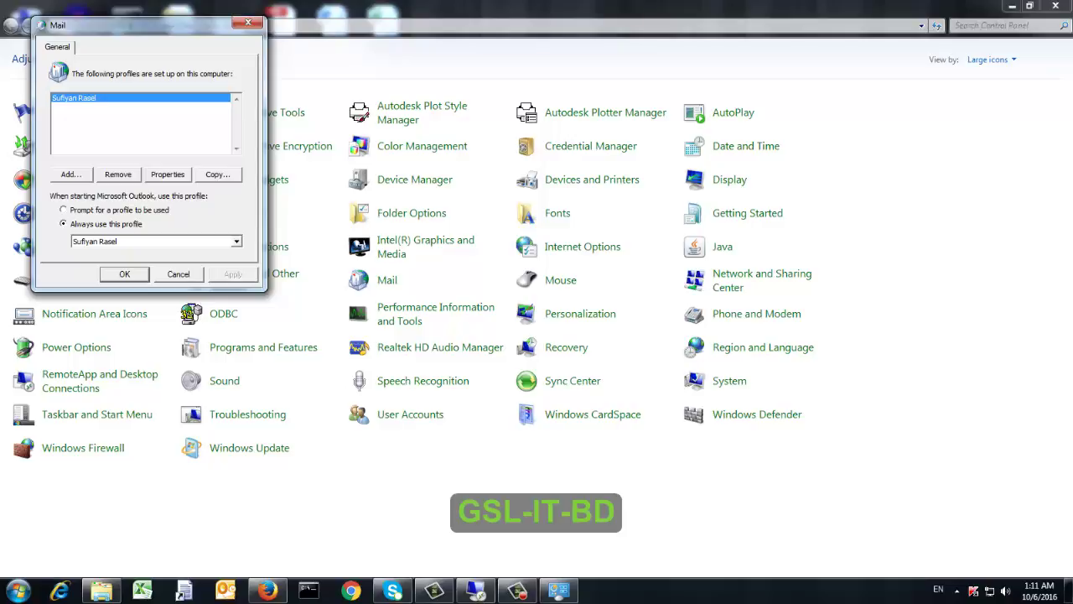
# Add a new mail profile named with the account holder's full name
pyautogui.click(70, 174)
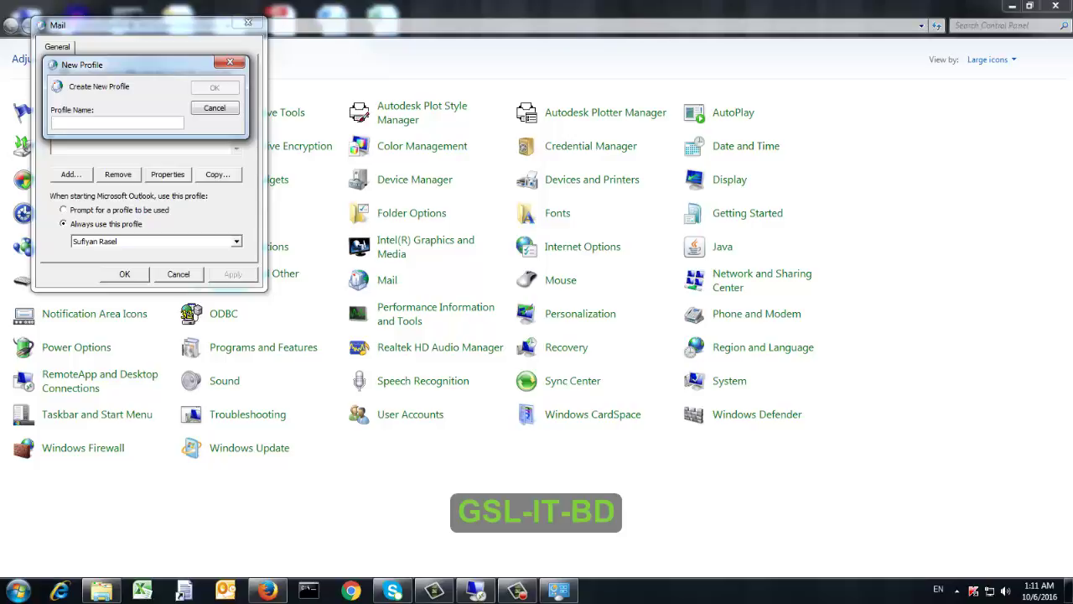
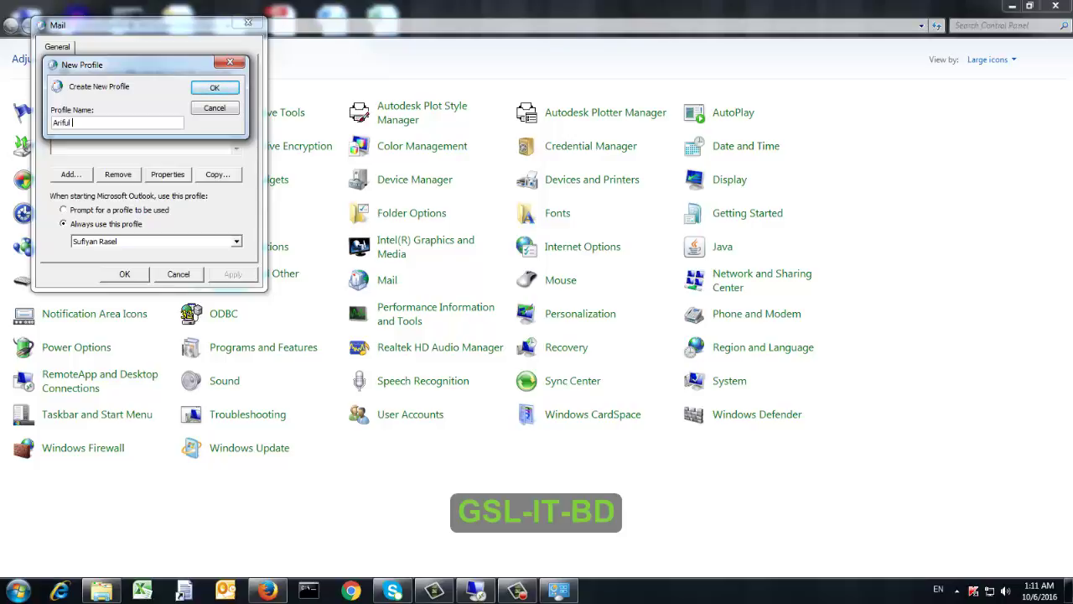
pyautogui.press('Return')
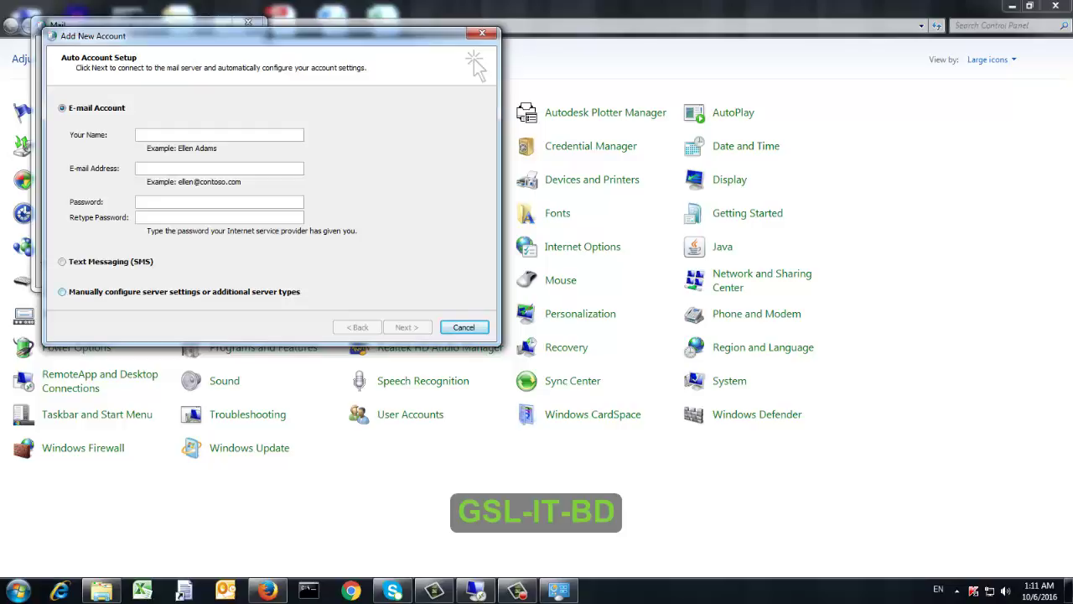
# Choose manual server configuration with Internet E-mail as the service type
pyautogui.click(62, 292)
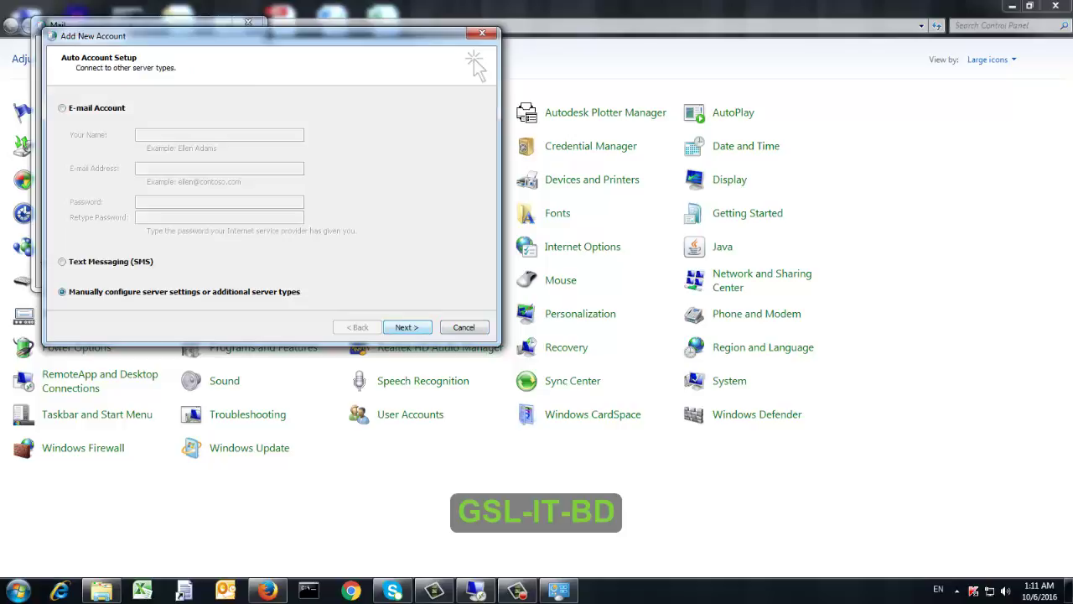
pyautogui.press('Return')
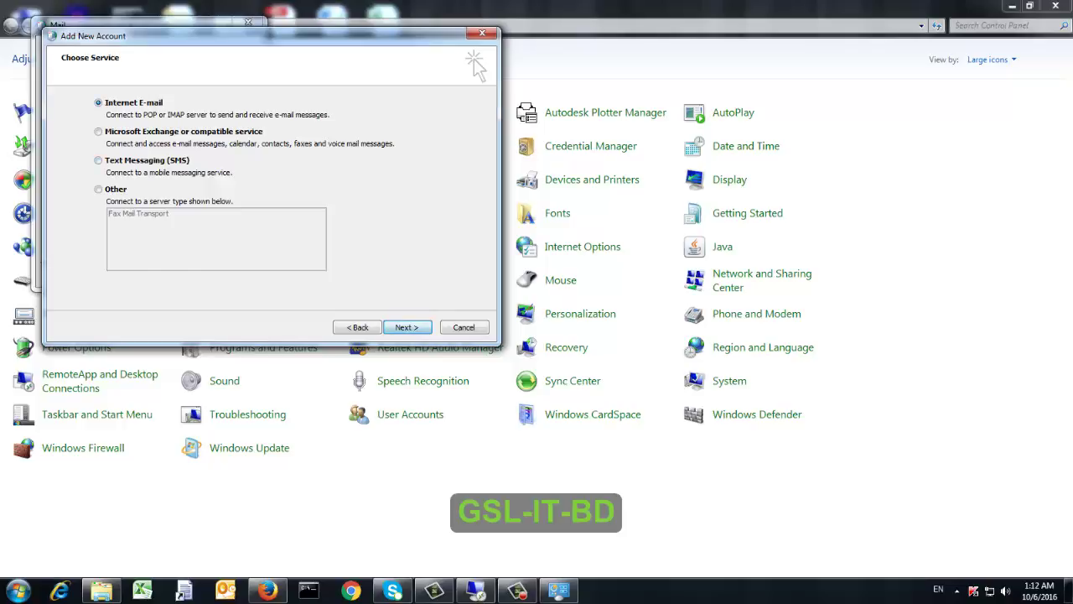
pyautogui.press('Return')
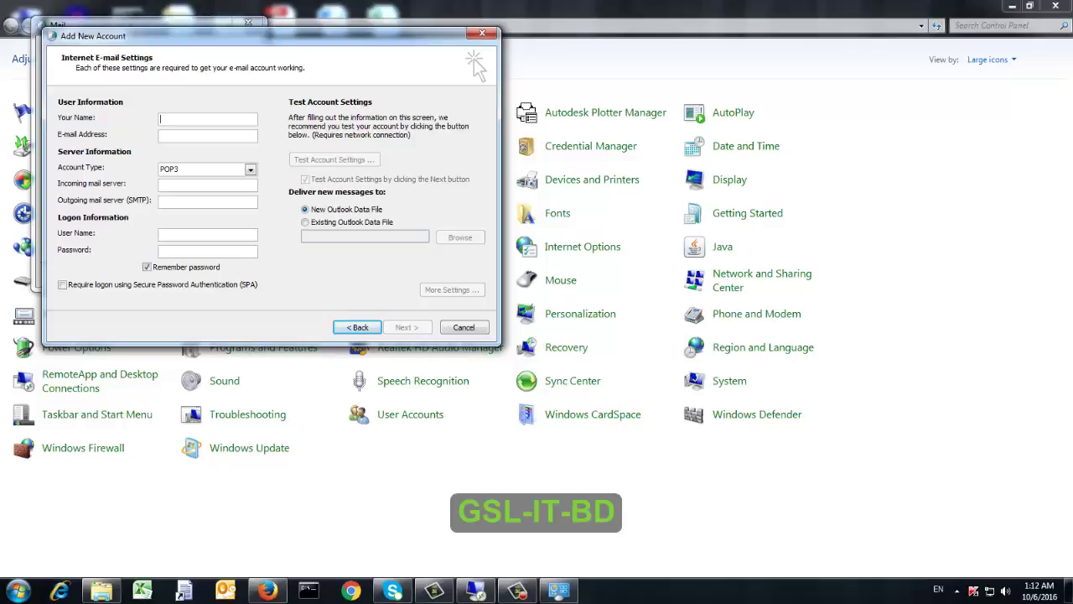
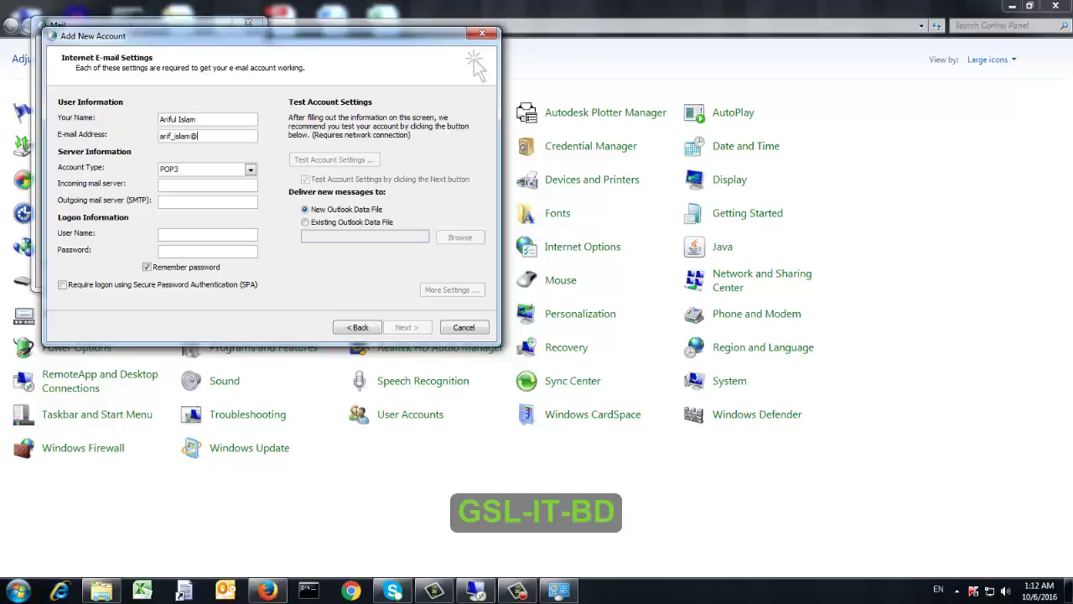
# Enter the user's full name and e-mail address, keep POP3, and dismiss the colour-scheme warning
pyautogui.press('Tab')
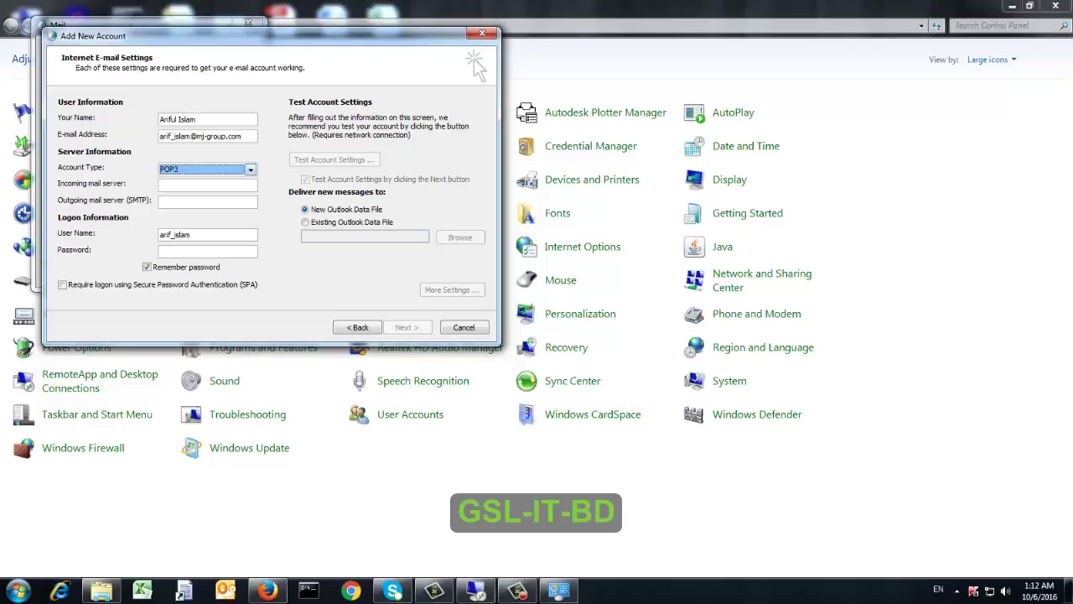
pyautogui.hotkey('alt', 'Down')
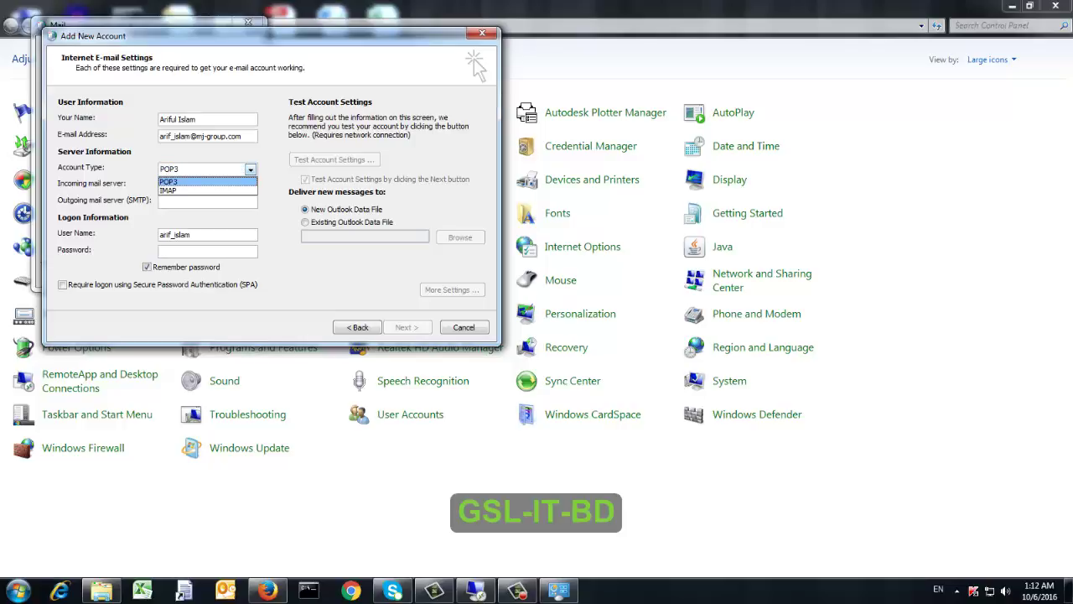
pyautogui.press('Return')
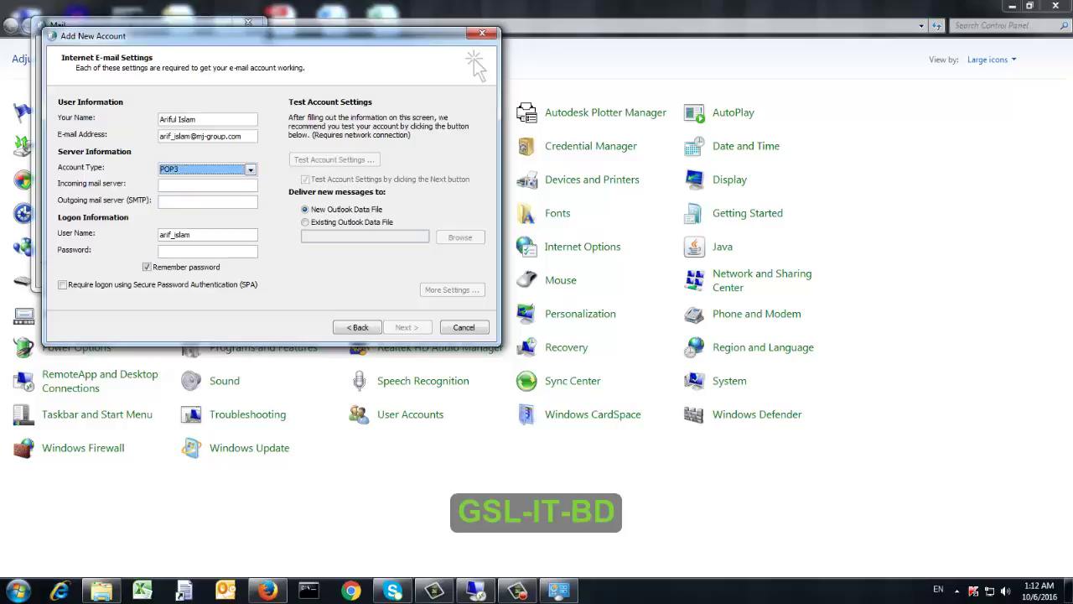
pyautogui.click(208, 184)
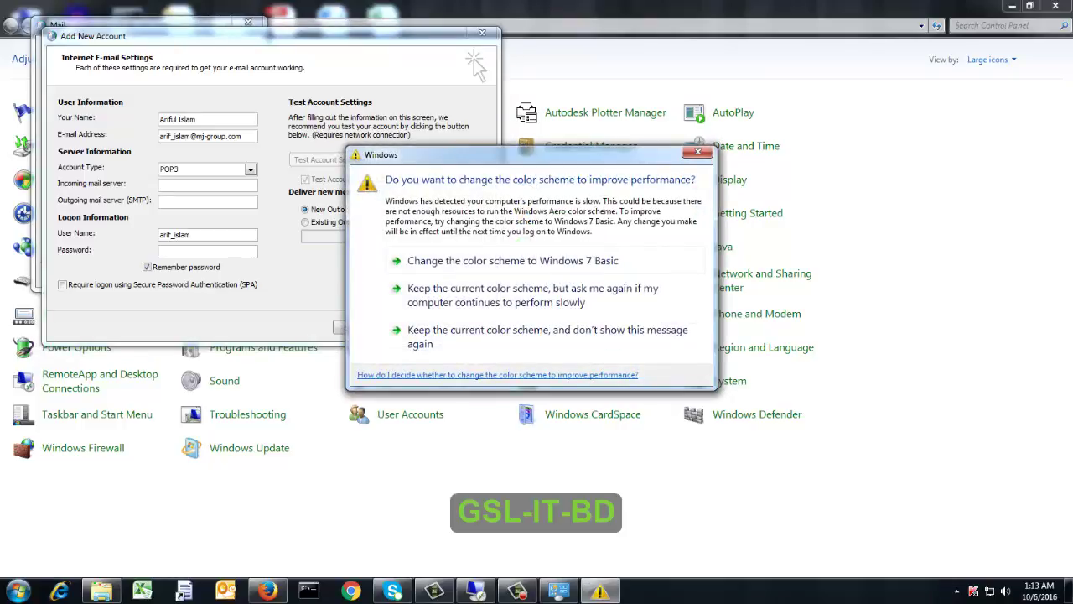
pyautogui.click(698, 152)
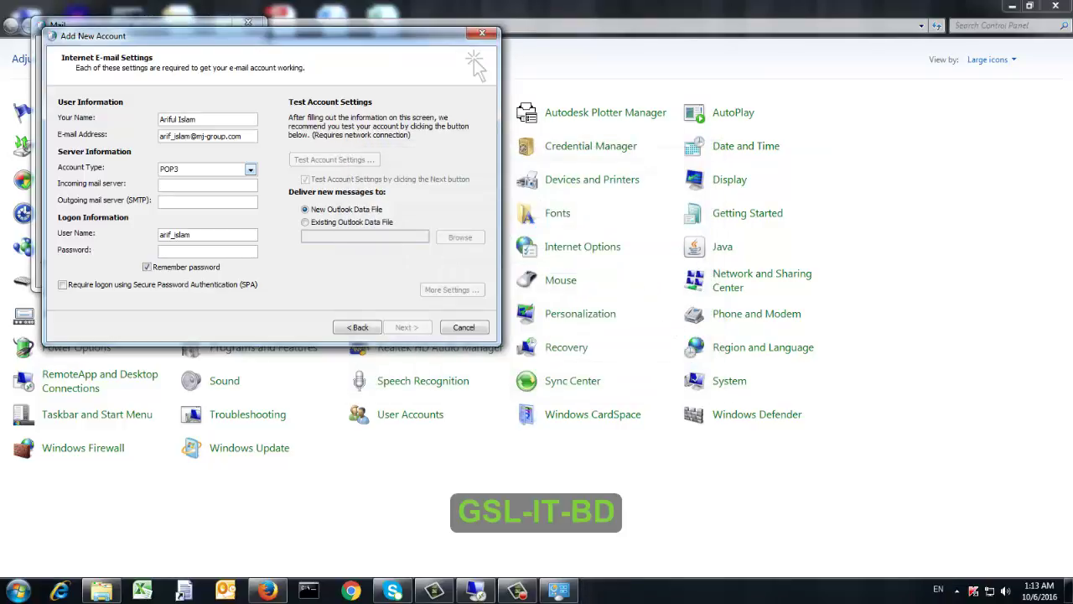
# Set incoming and outgoing mail servers to 192.168.1.100 and enter the account password
pyautogui.write('192.168.1.100')
pyautogui.write('1')
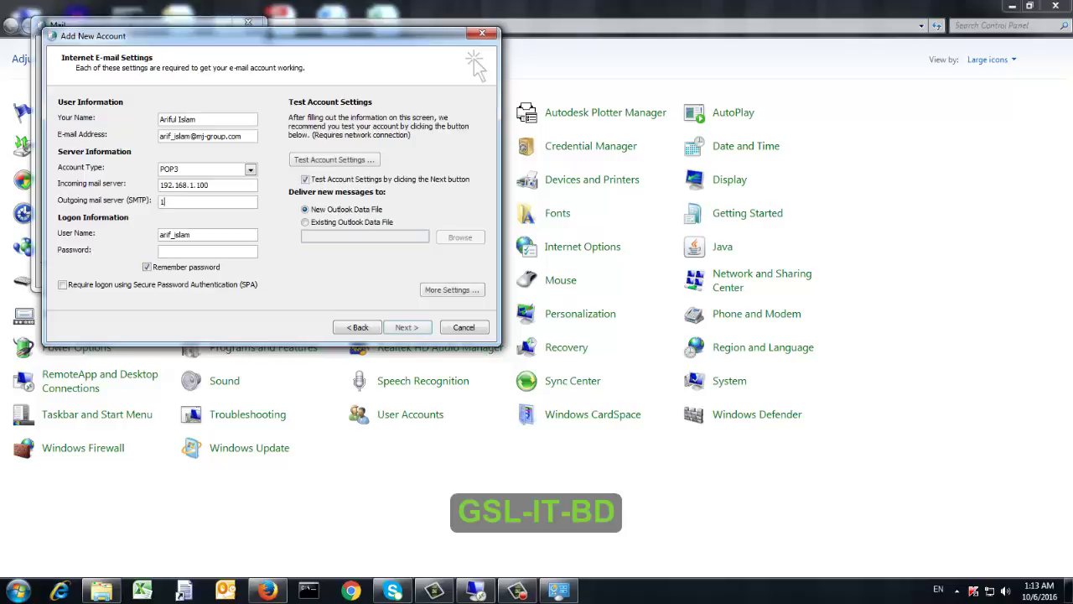
pyautogui.write('92.1')
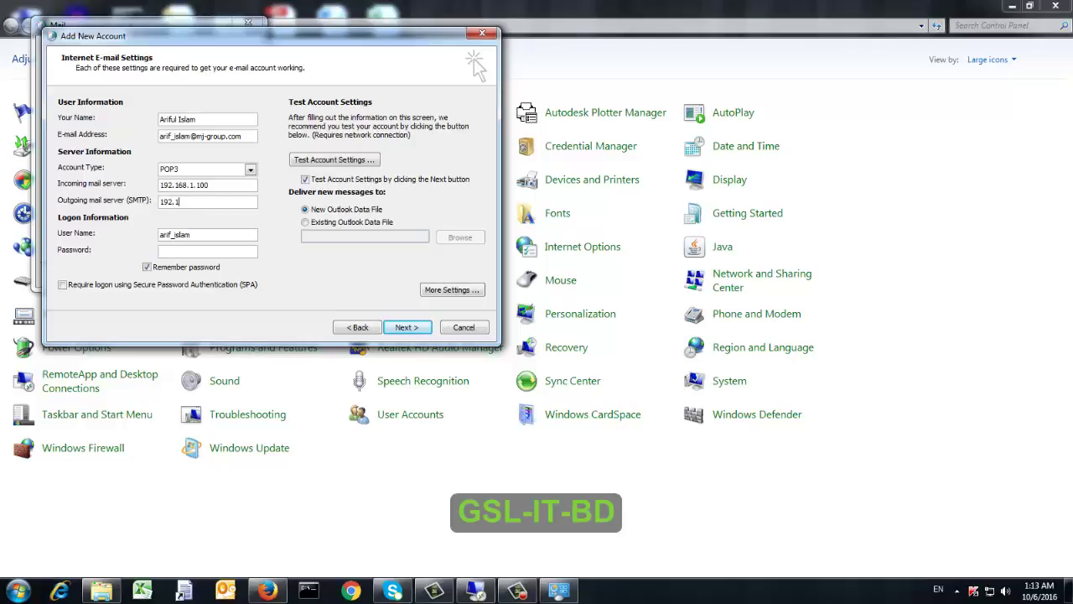
pyautogui.write('68.1.100')
pyautogui.click(208, 250)
# Run Test Account Settings, close the successful results, and finish the add-account wizard
pyautogui.press('Return')
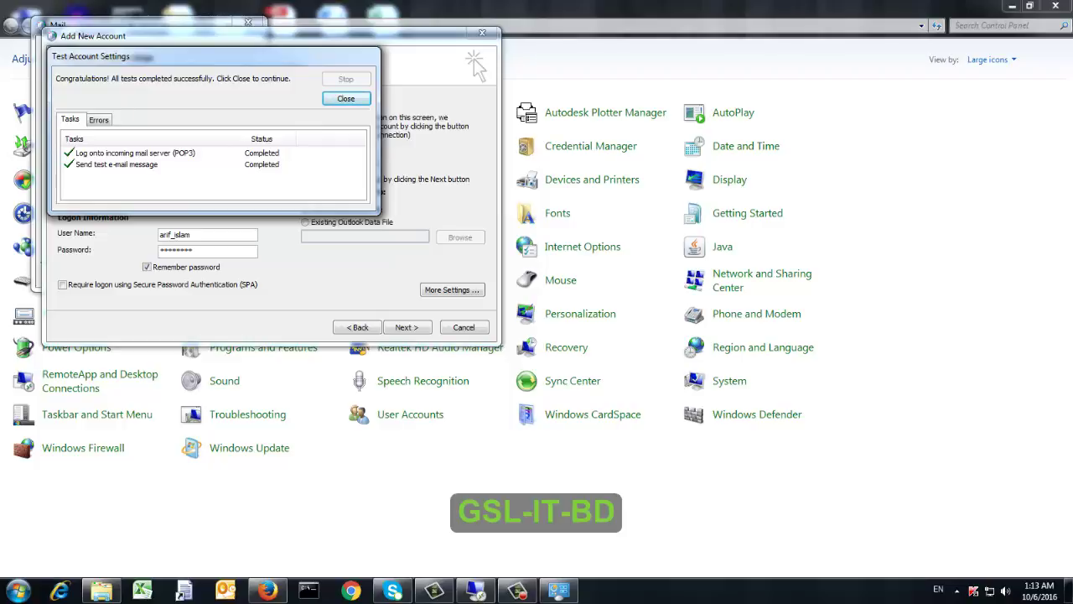
pyautogui.press('Return')
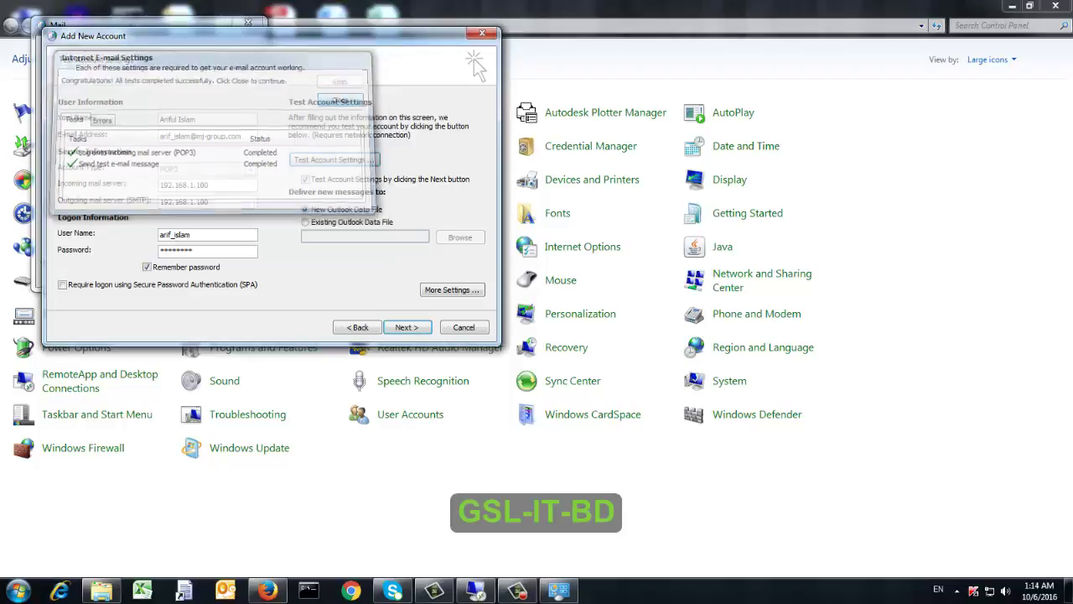
pyautogui.press('Return')
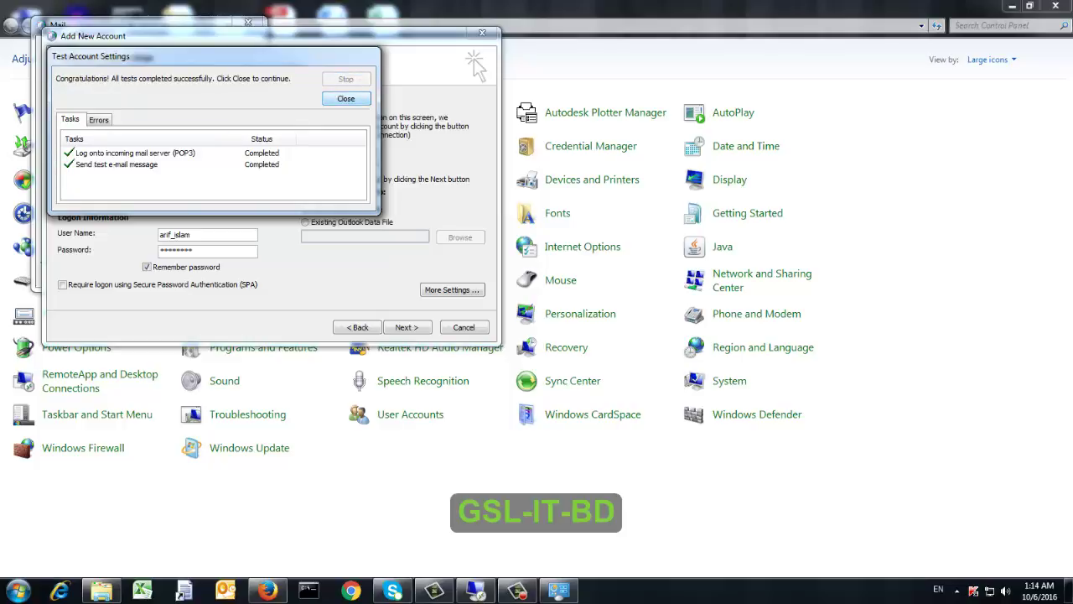
pyautogui.click(346, 99)
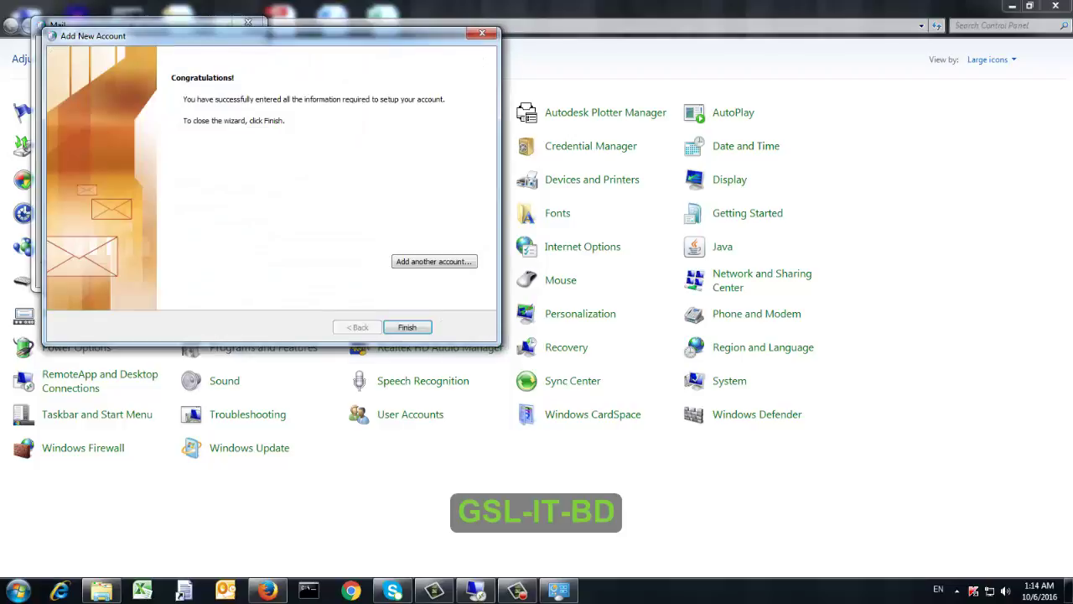
pyautogui.click(408, 330)
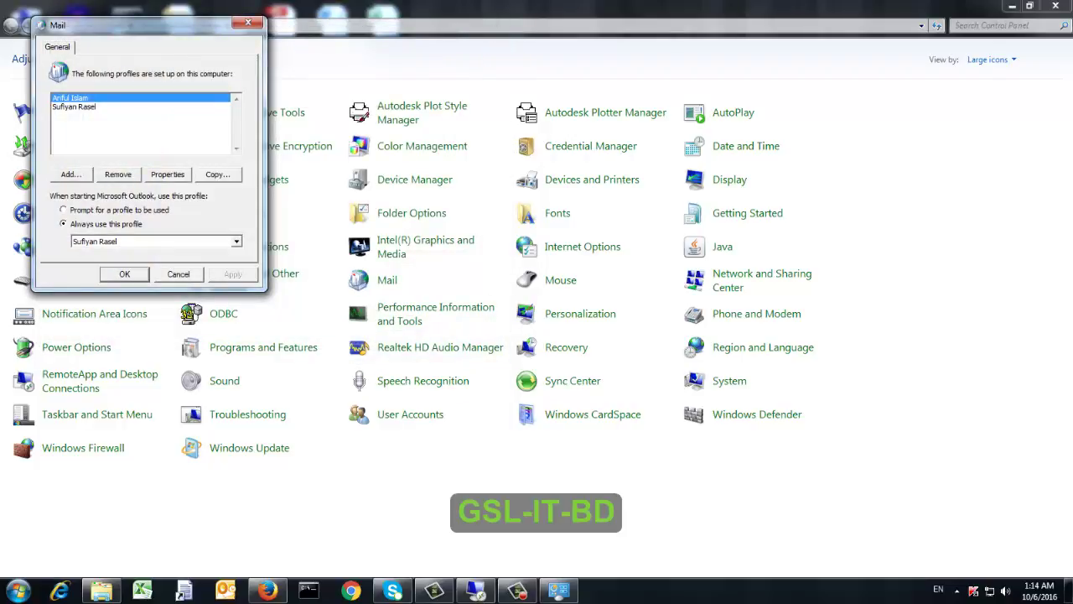
# Set 'Prompt for a profile to be used' at startup, apply it, and close Mail settings
pyautogui.click(74, 106)
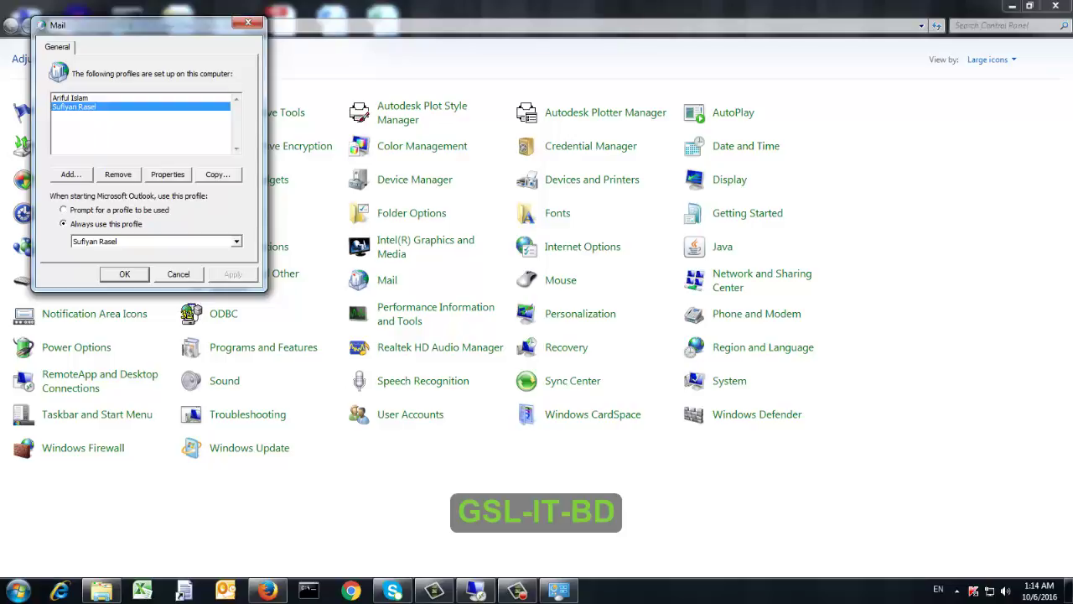
pyautogui.click(64, 210)
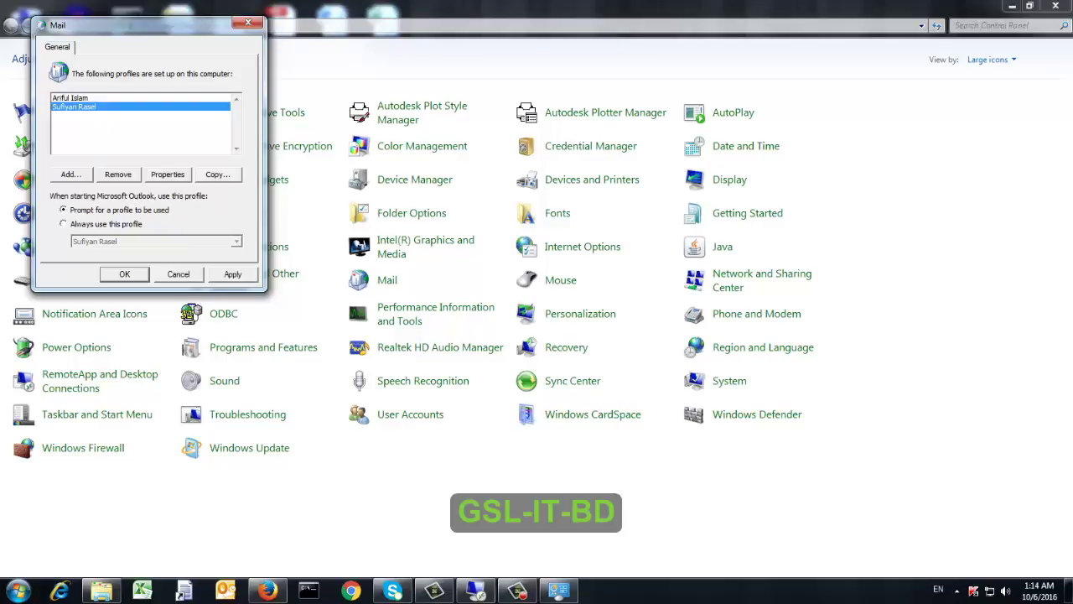
pyautogui.click(233, 274)
pyautogui.click(125, 274)
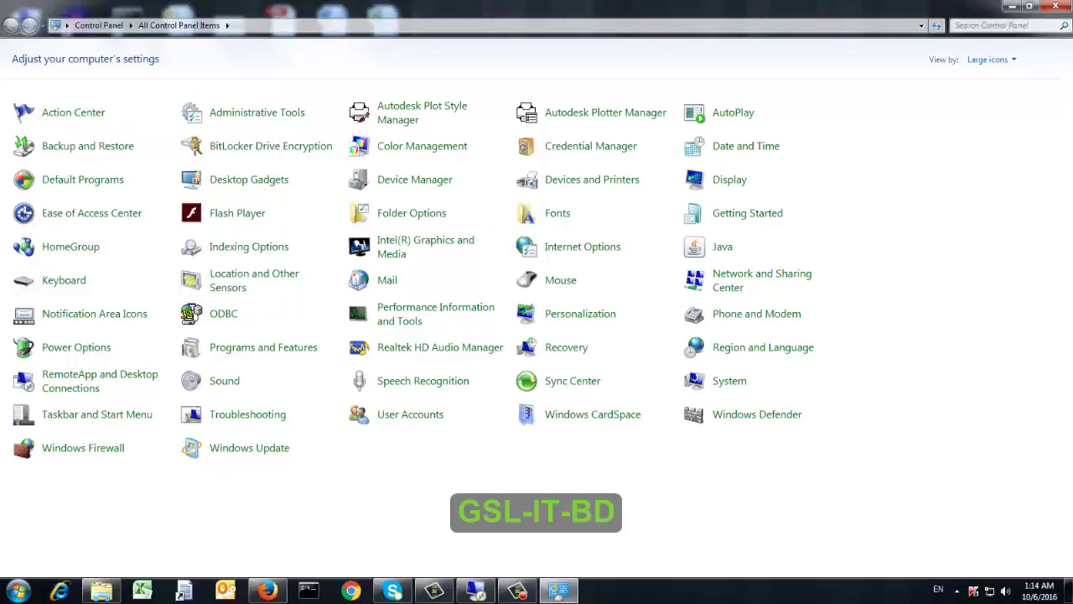
# Minimize Control Panel and launch Outlook 2010 by searching 'outloo' in the Start menu
pyautogui.click(1012, 6)
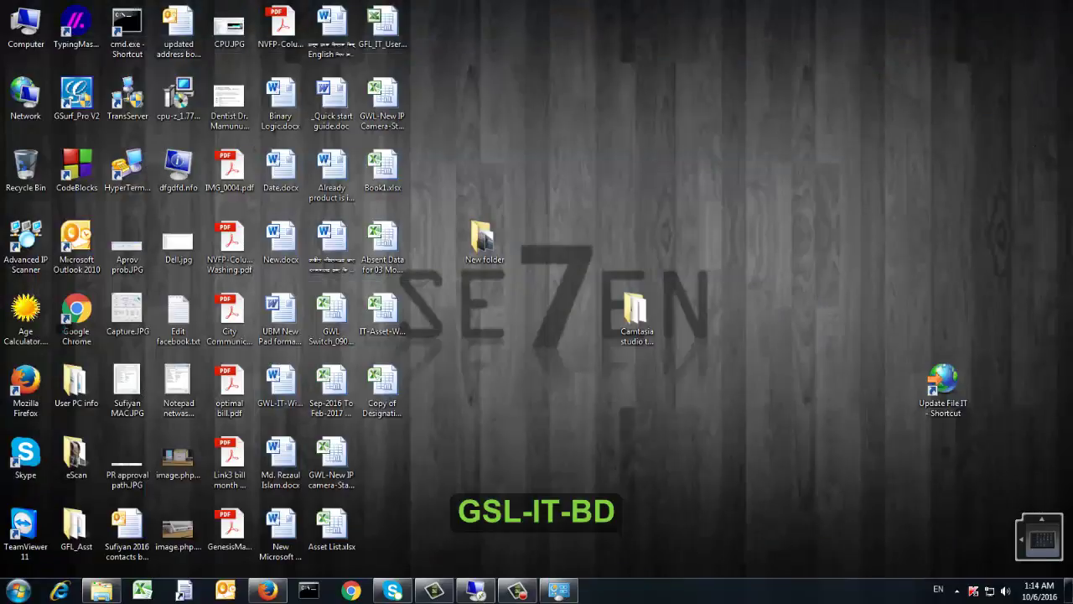
pyautogui.press('super')
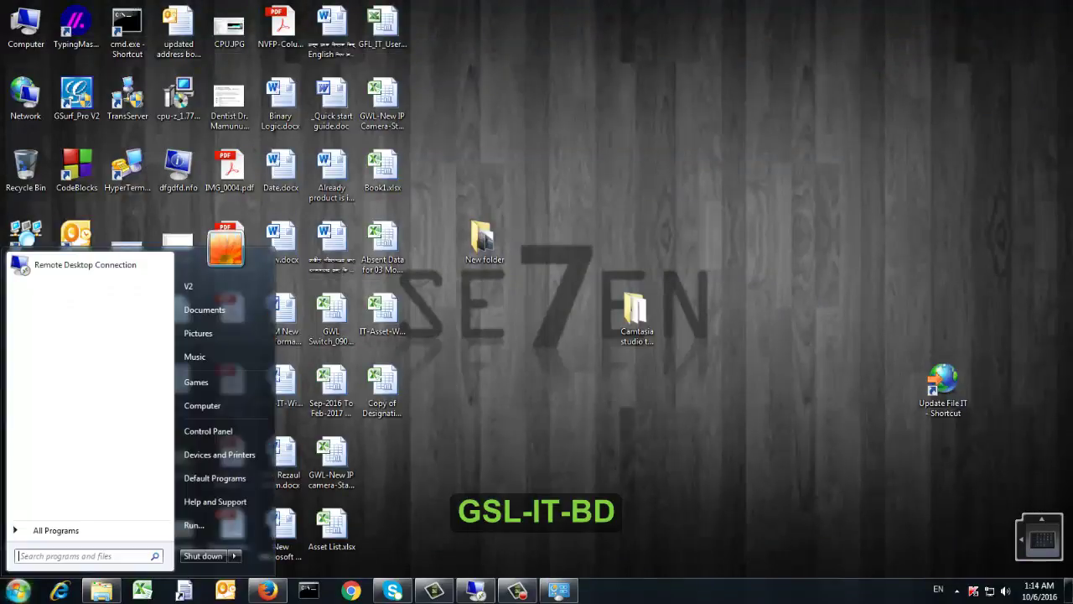
pyautogui.write('outl')
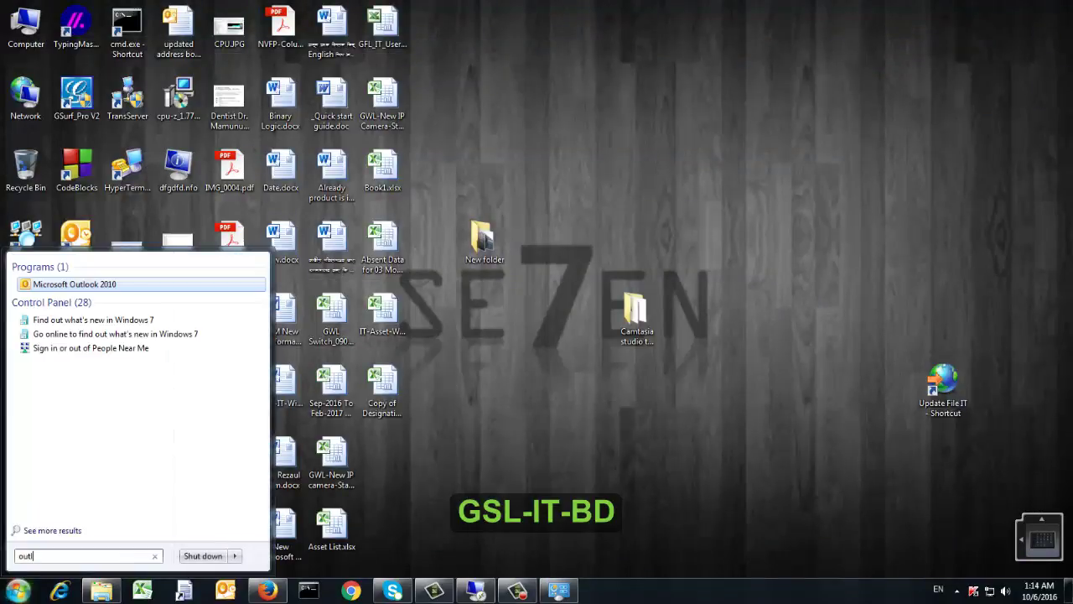
pyautogui.write('oo')
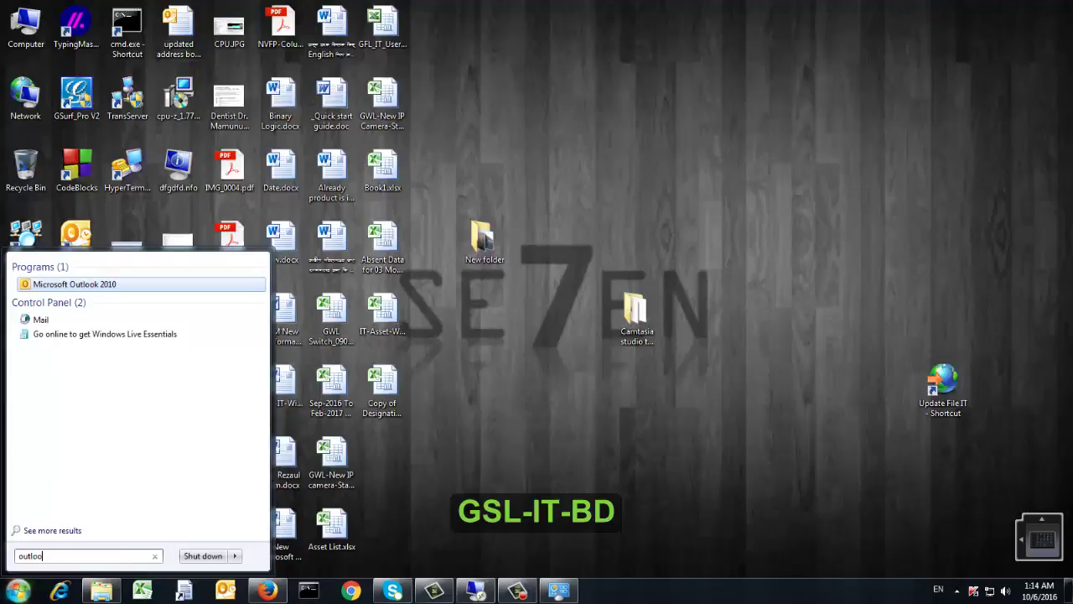
pyautogui.press('Return')
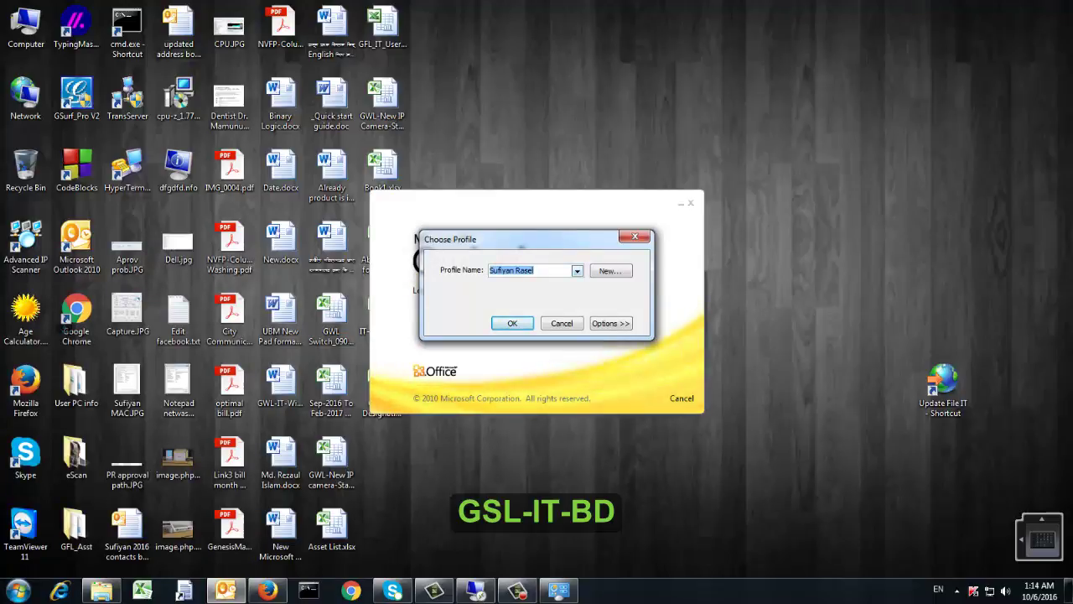
# Select the newly created profile in Outlook's Choose Profile list and continue
pyautogui.click(578, 270)
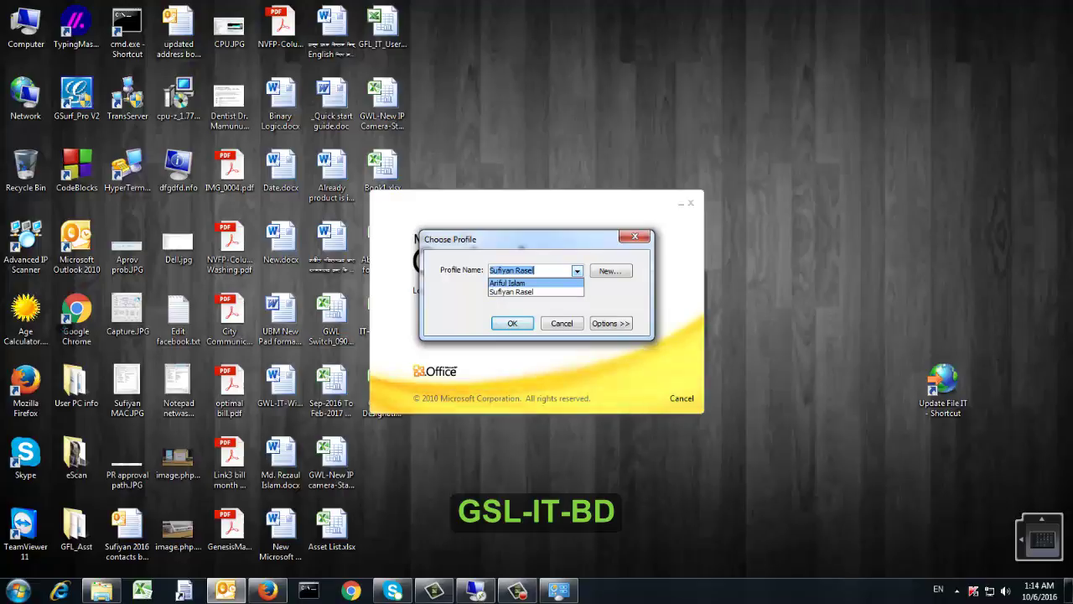
pyautogui.click(508, 284)
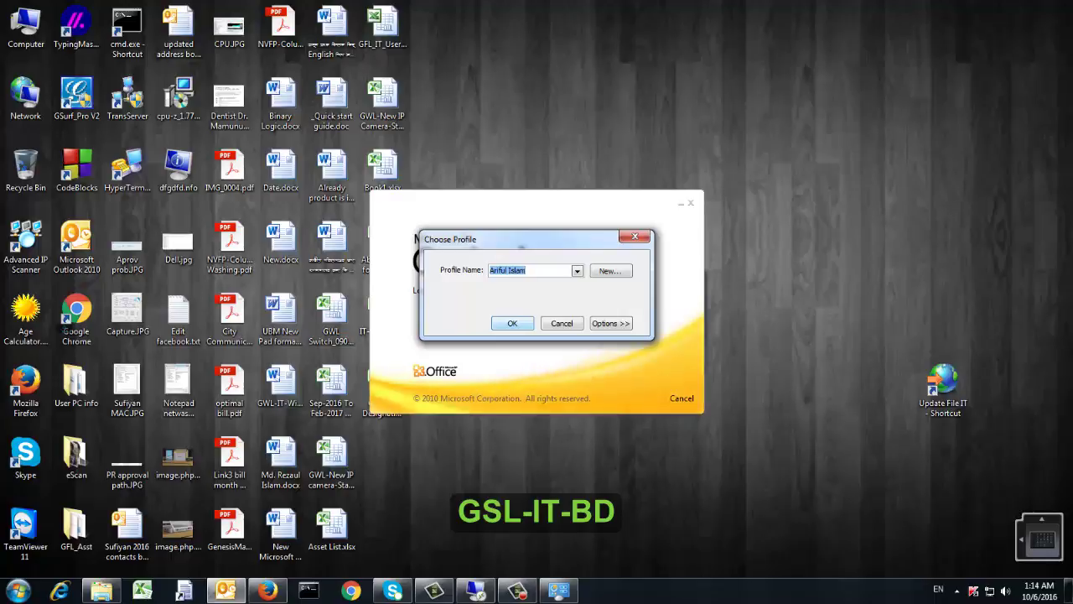
pyautogui.moveTo(518, 591)
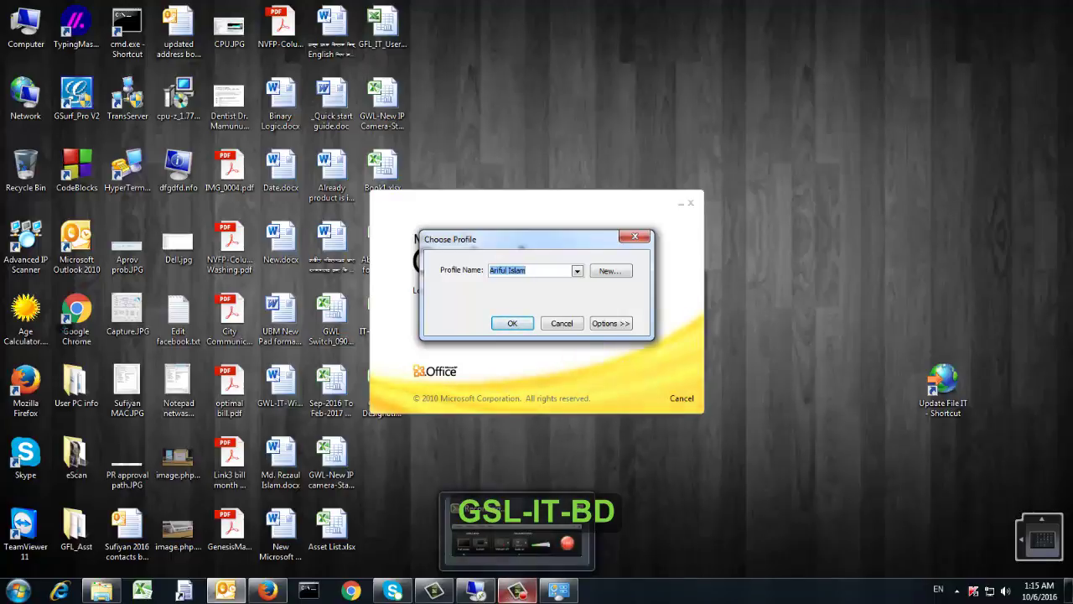
pyautogui.click(517, 591)
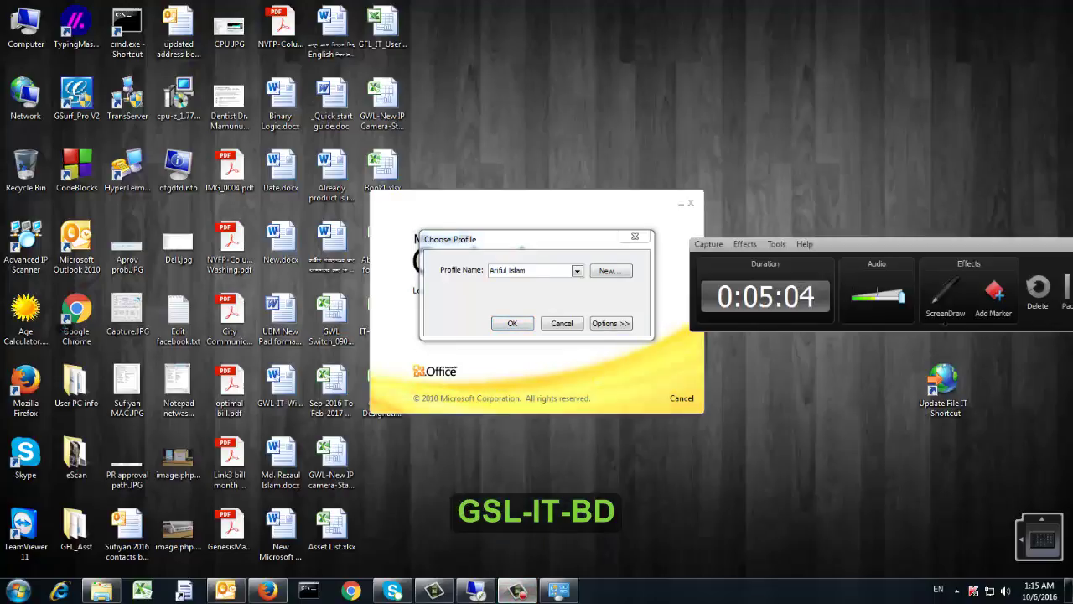